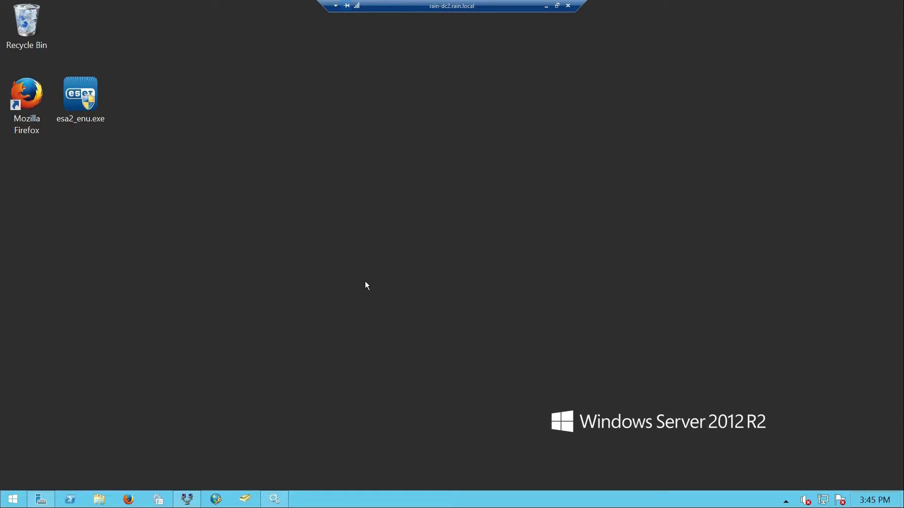
- Launch esa2_enu.exe with admin approval and accept the licence so every startup check passes
click(78, 113)
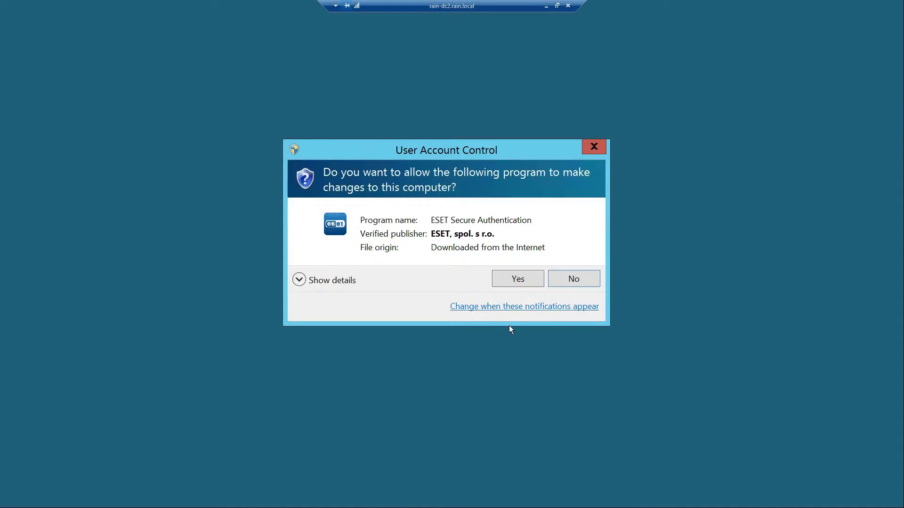
click(504, 284)
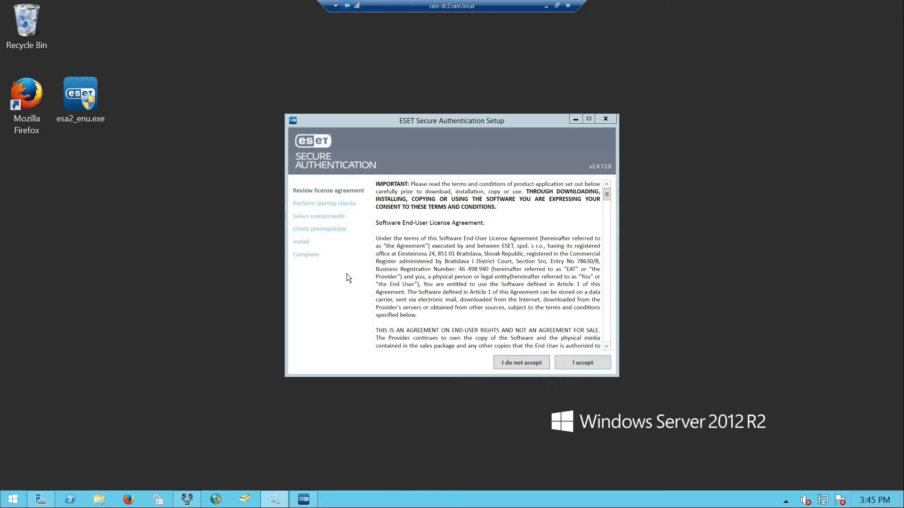
click(588, 363)
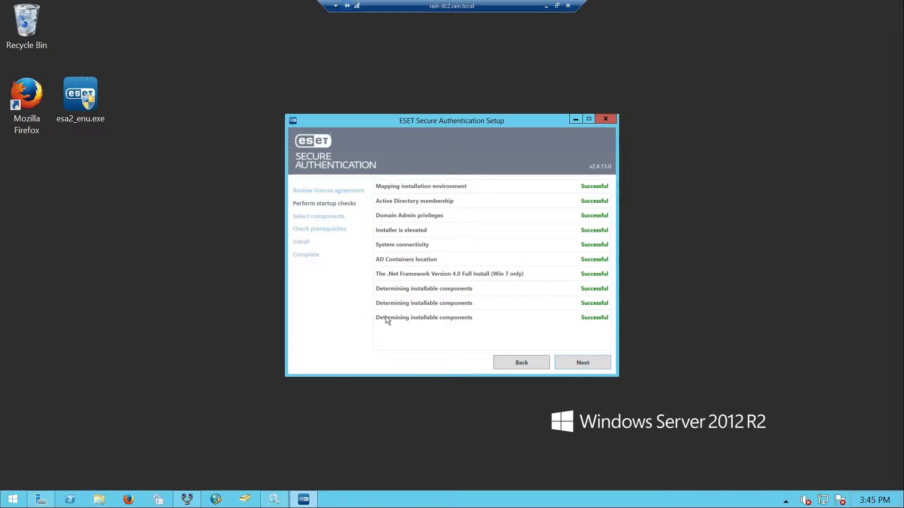
- Add the Authentication Server, Windows Login and RADIUS Server for VPN Protection components
click(586, 364)
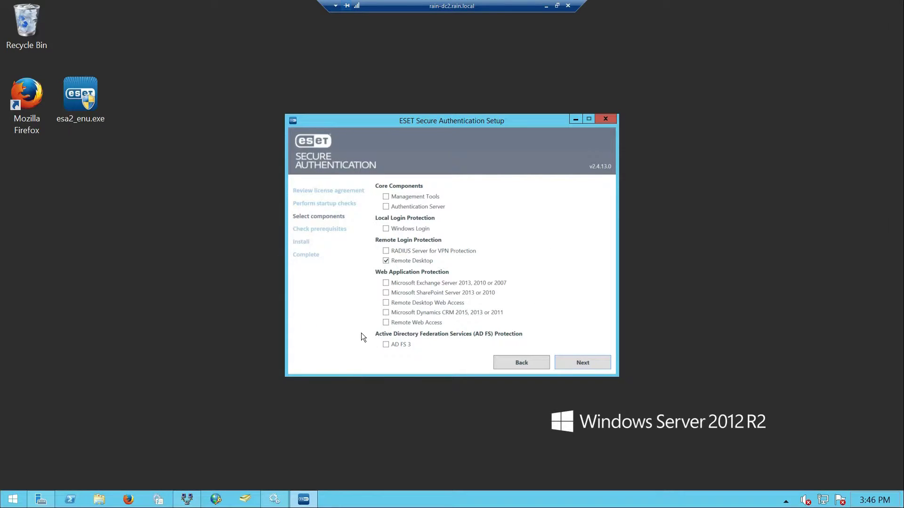
click(386, 208)
click(385, 230)
click(386, 251)
click(583, 361)
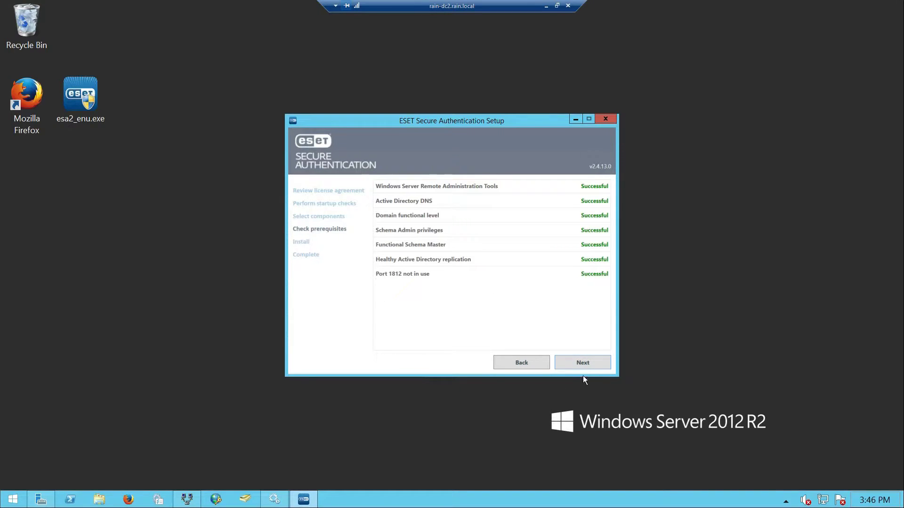
- Install ESET Secure Authentication after the prerequisite checks and close the finished setup wizard
click(583, 363)
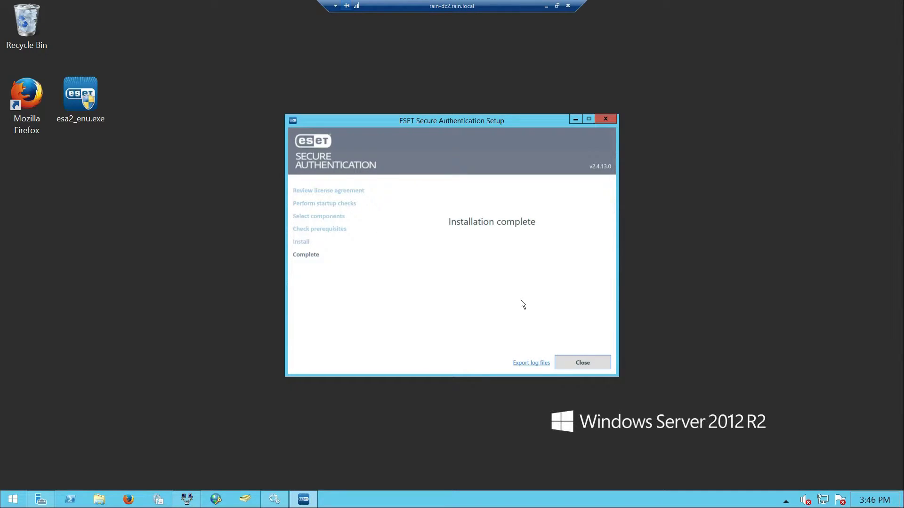
click(583, 364)
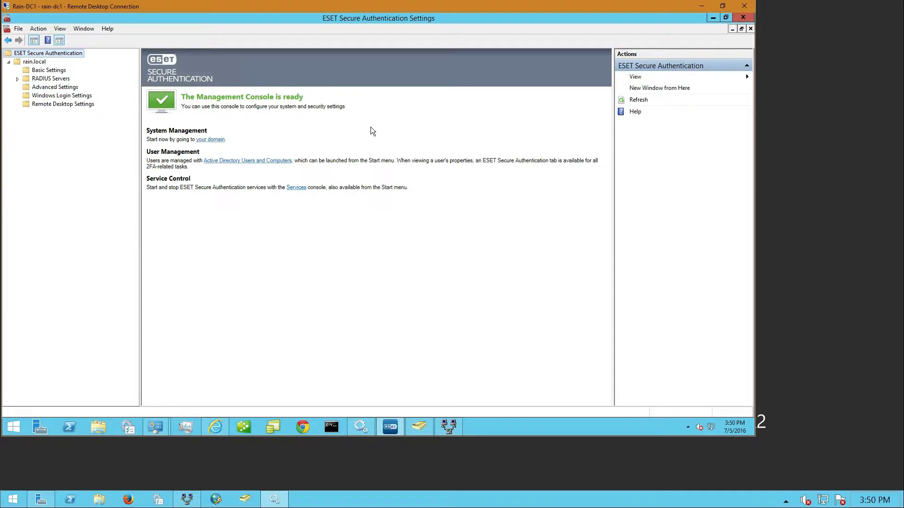
- Show rain.local's Basic Settings with token name Rain Networks and expand the RADIUS section
click(34, 62)
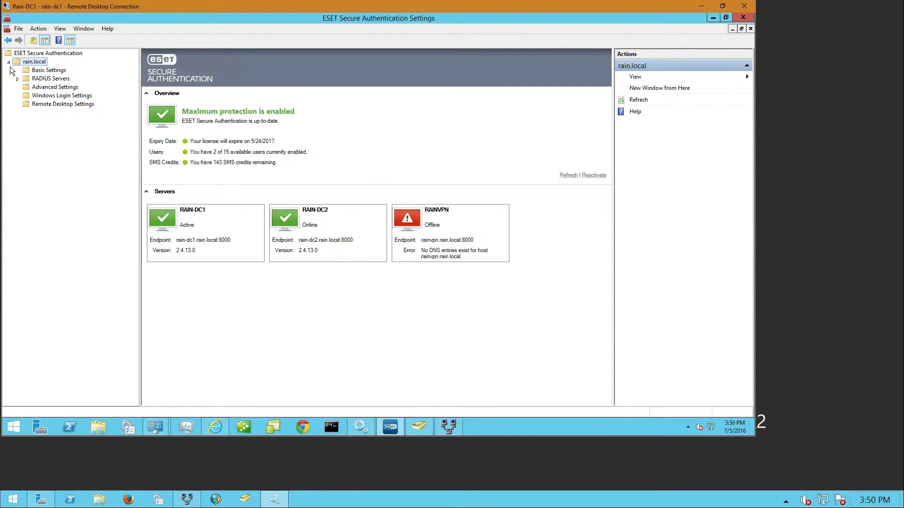
right_click(32, 64)
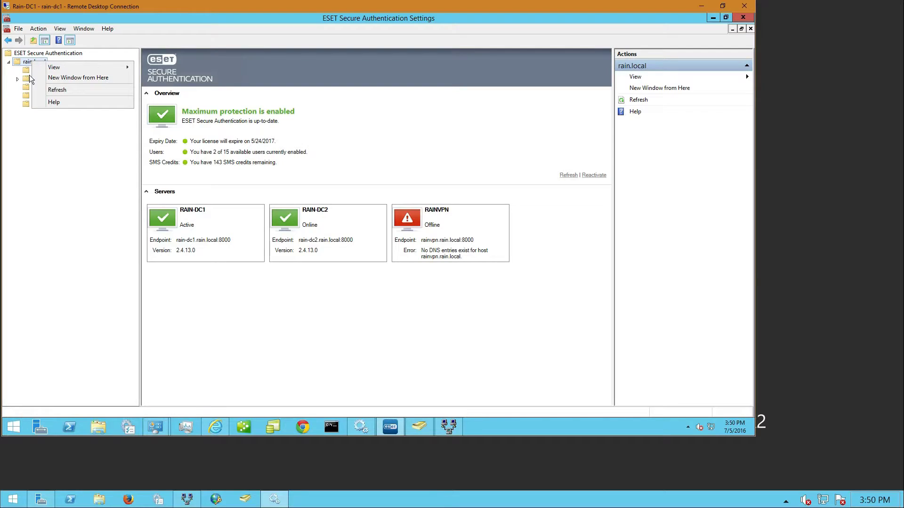
click(28, 72)
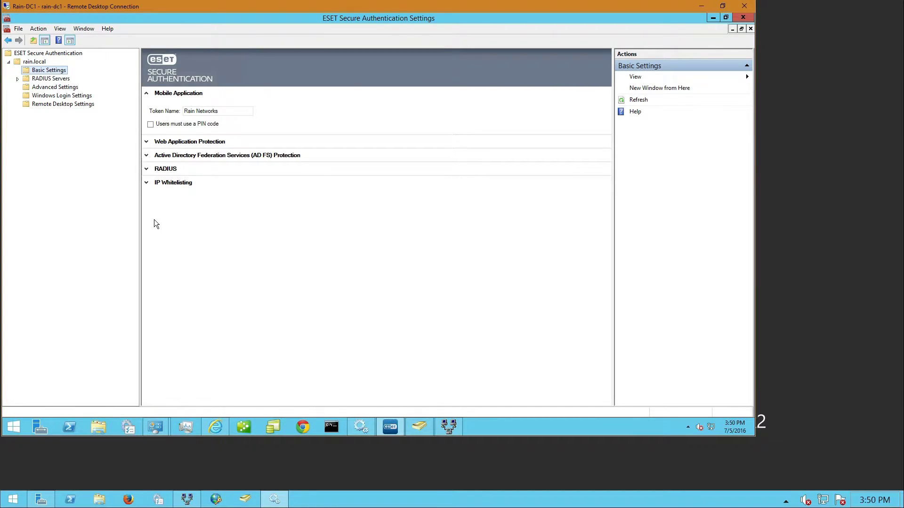
click(148, 169)
- Expand the Web Application Protection and AD FS Protection sections, then list the RADIUS servers
click(150, 145)
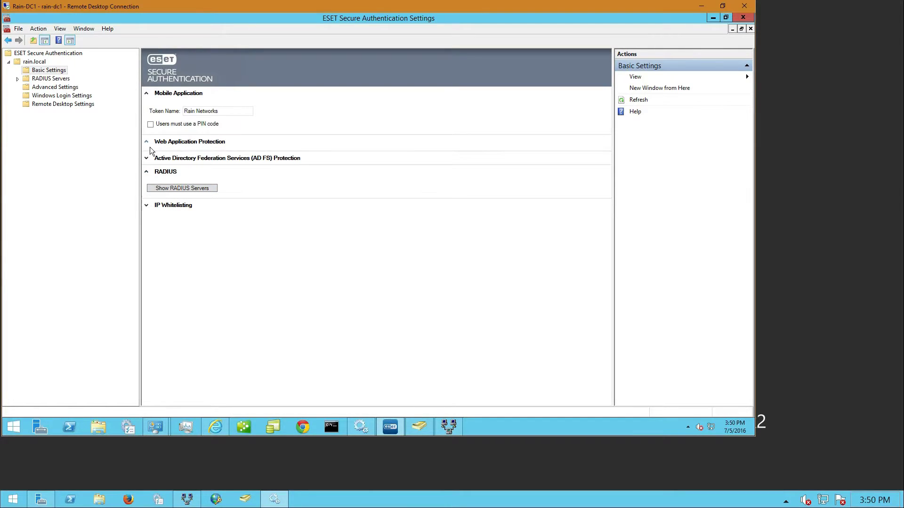
click(146, 160)
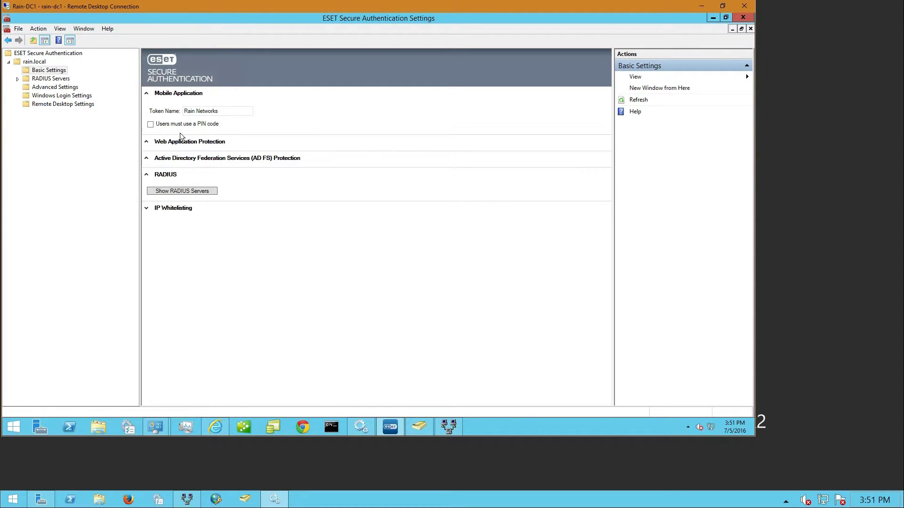
click(17, 79)
- Review RAIN-DC1's RADIUS client list holding New Client at 127.0.0.1, adding no client
click(59, 96)
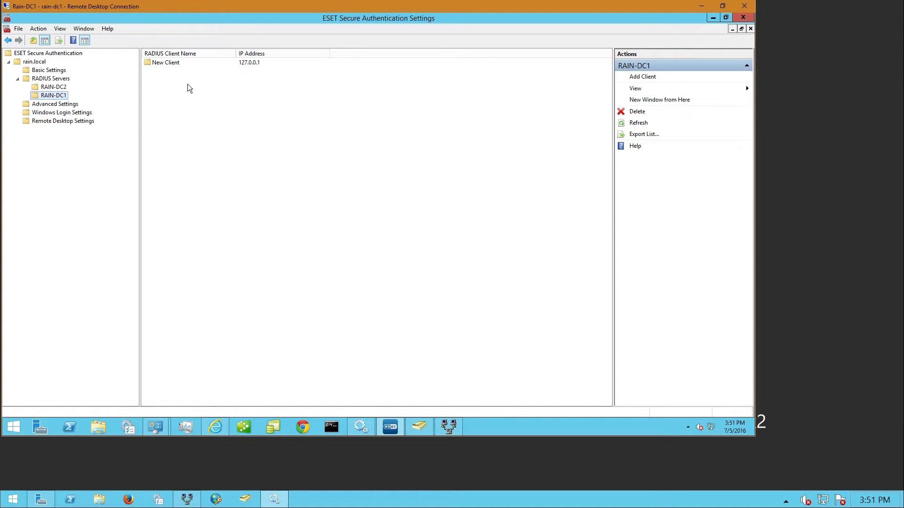
click(162, 80)
right_click(196, 107)
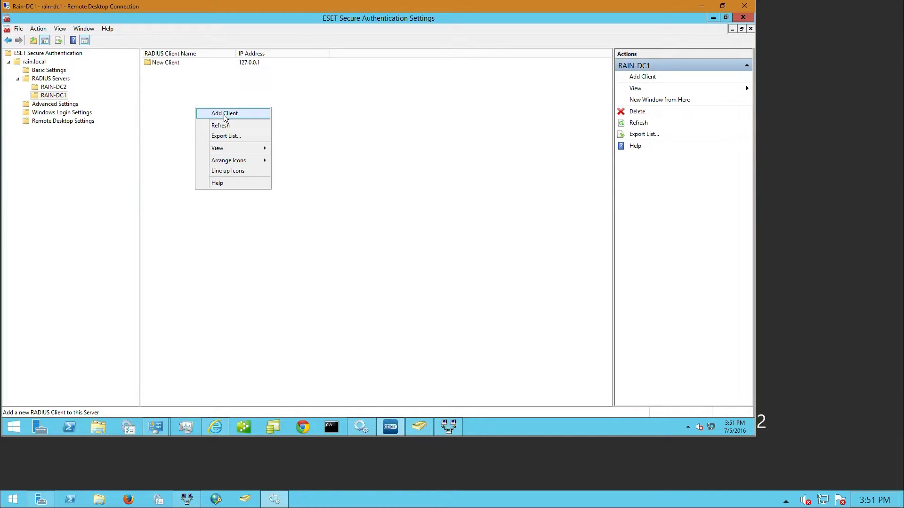
click(162, 131)
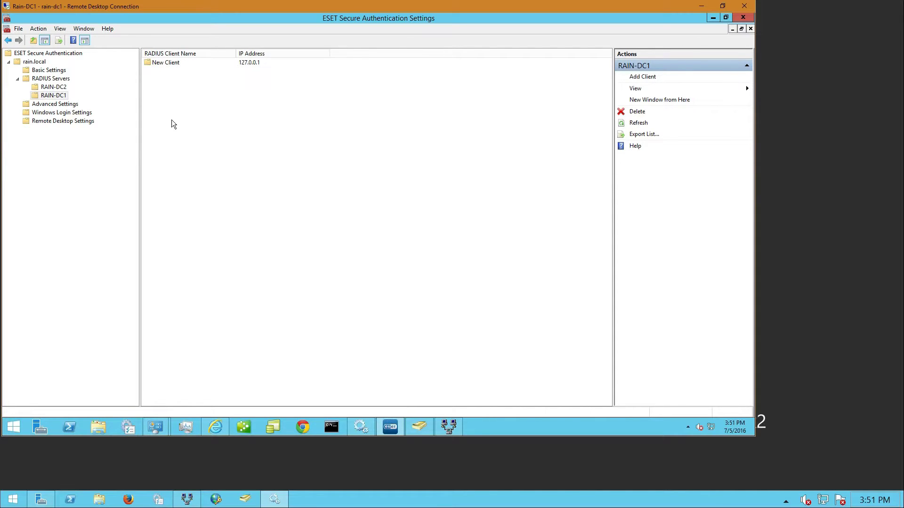
click(58, 113)
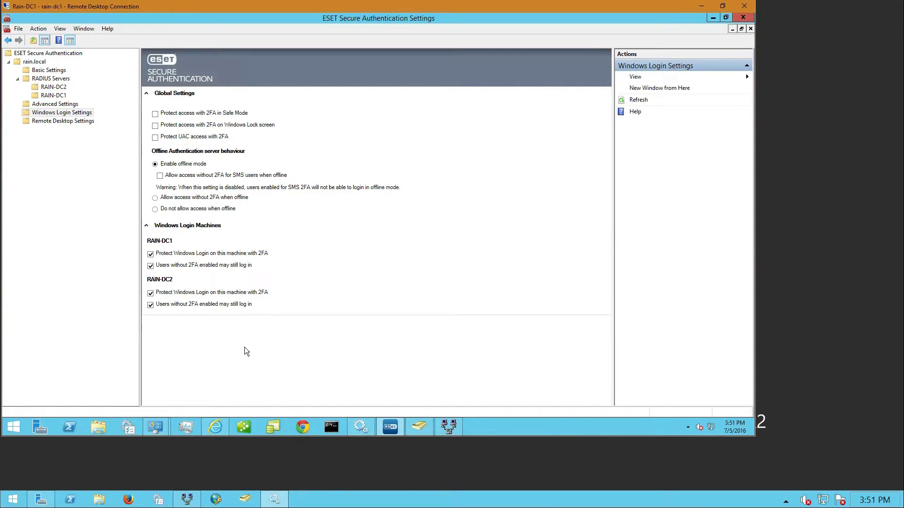
- Check Remote Desktop 2FA protection on RAIN-DC1 and RAIN-DC2, then switch to Active Directory Users and Computers
click(59, 121)
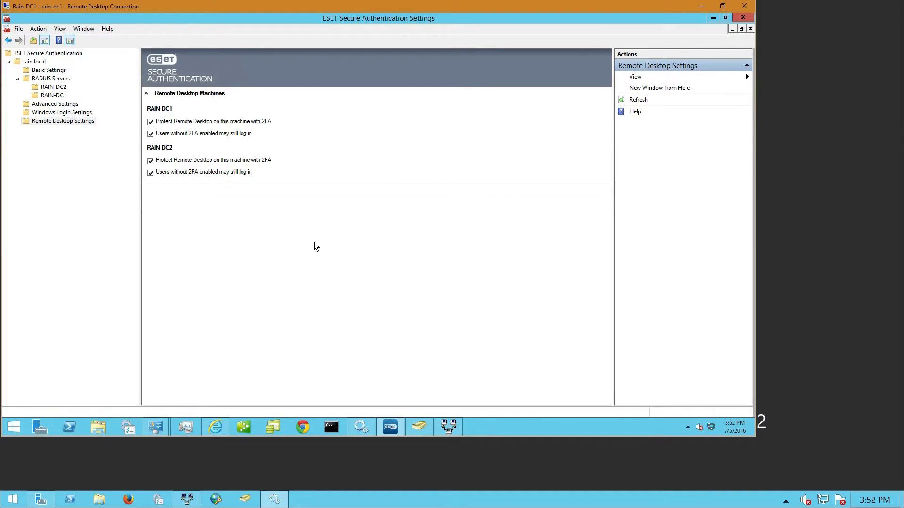
click(417, 427)
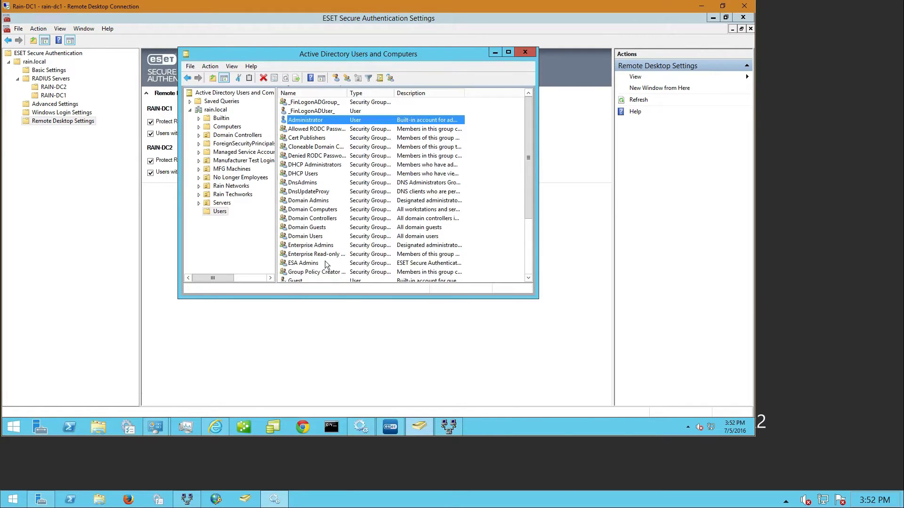
- Open the Properties of the Rain Networks user account being set up for 2FA
click(242, 189)
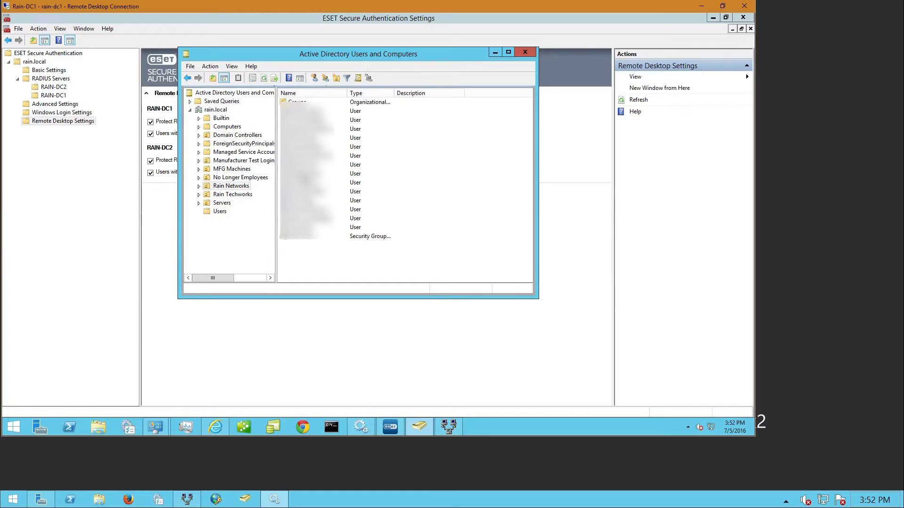
click(309, 174)
right_click(301, 173)
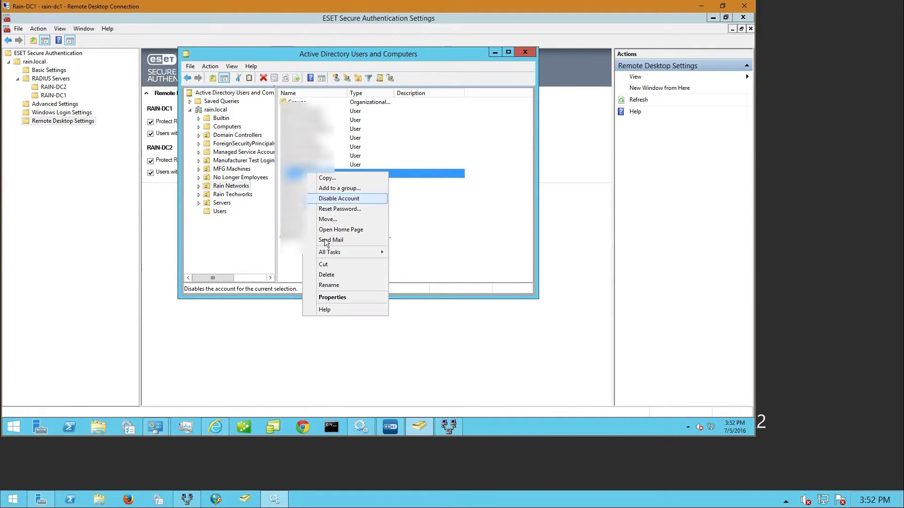
click(335, 297)
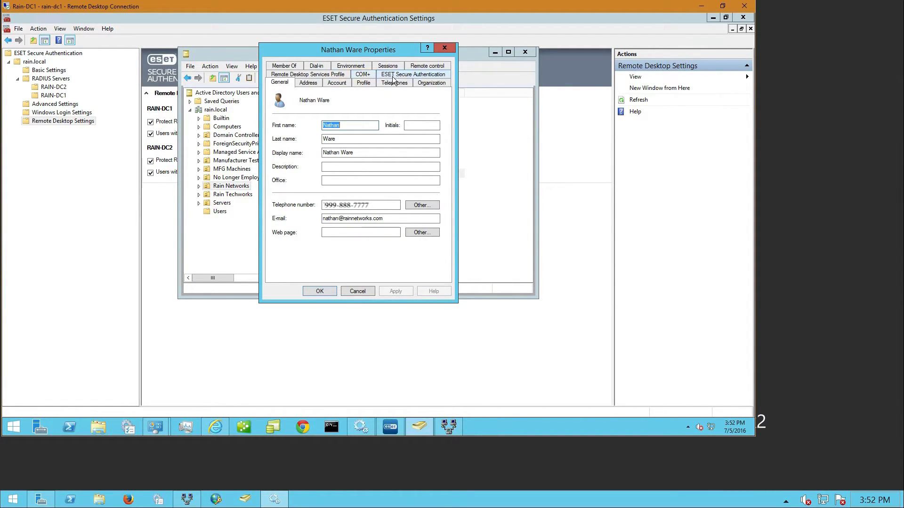
- Confirm on the user's ESET Secure Authentication tab that mobile-app 2FA is active, then close Properties
click(407, 76)
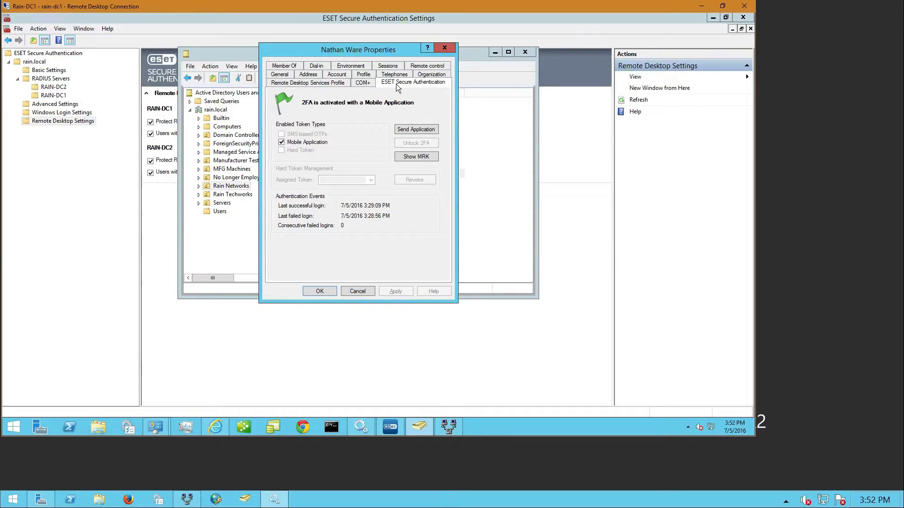
click(280, 76)
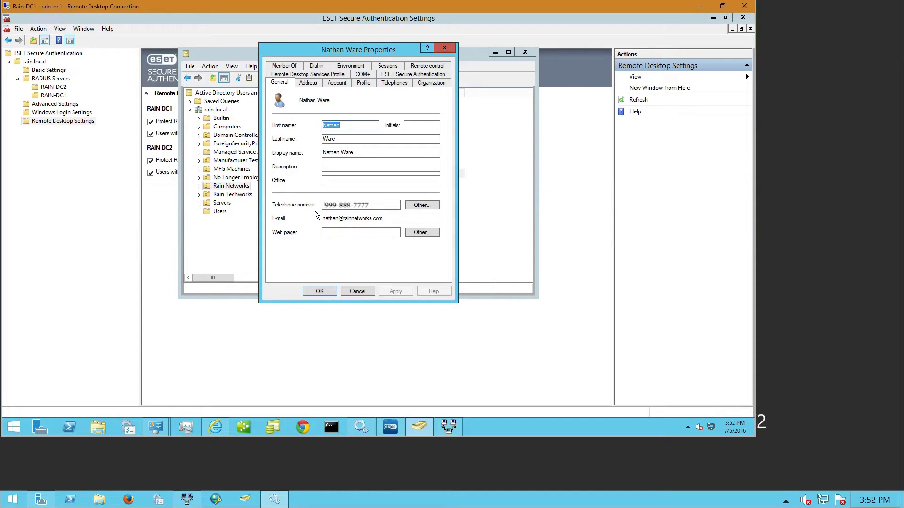
click(414, 78)
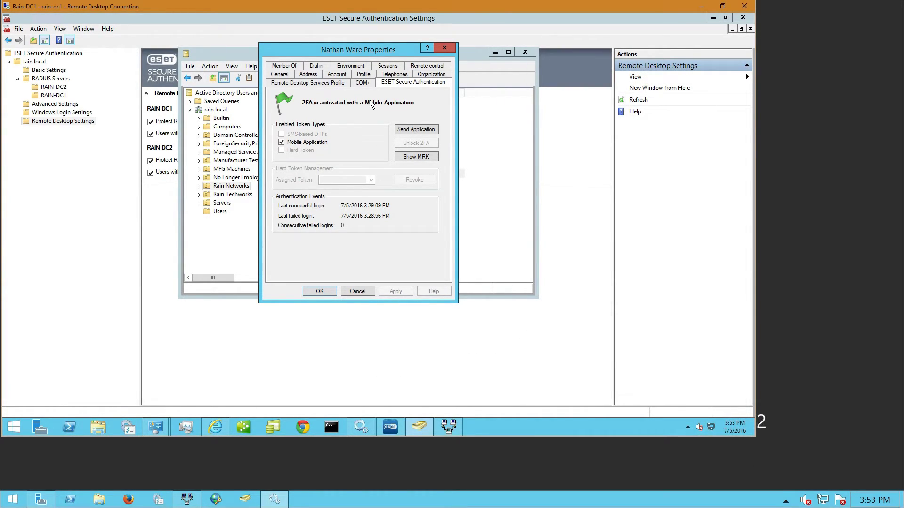
click(444, 48)
- Close Active Directory Users and Computers, minimize both remote sessions and disconnect Rain VPN
key(alt+F4)
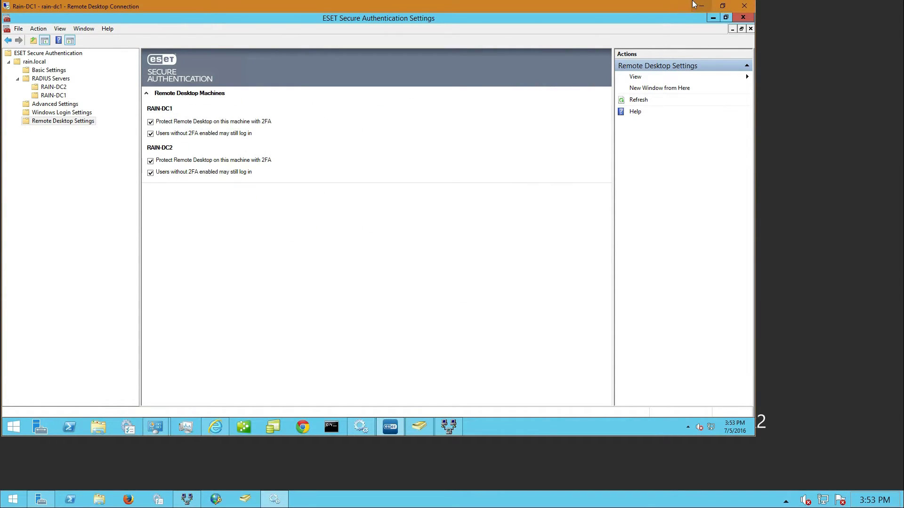
click(701, 5)
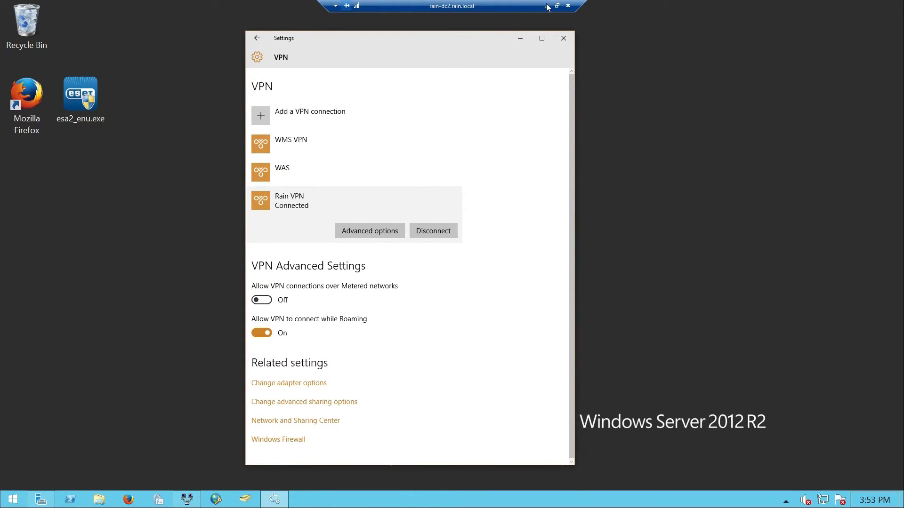
click(546, 6)
click(433, 232)
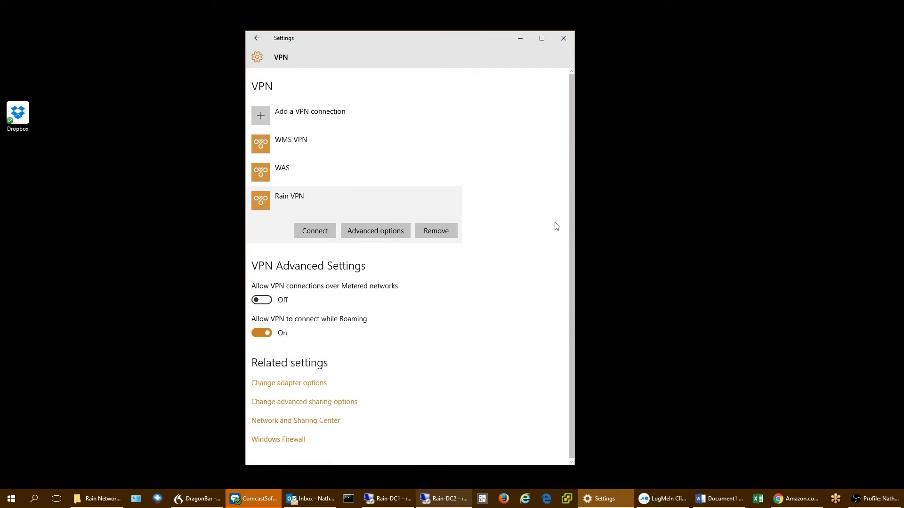
- Connect Rain VPN with the domain user's name and password, then submit the app's one-time code
click(316, 230)
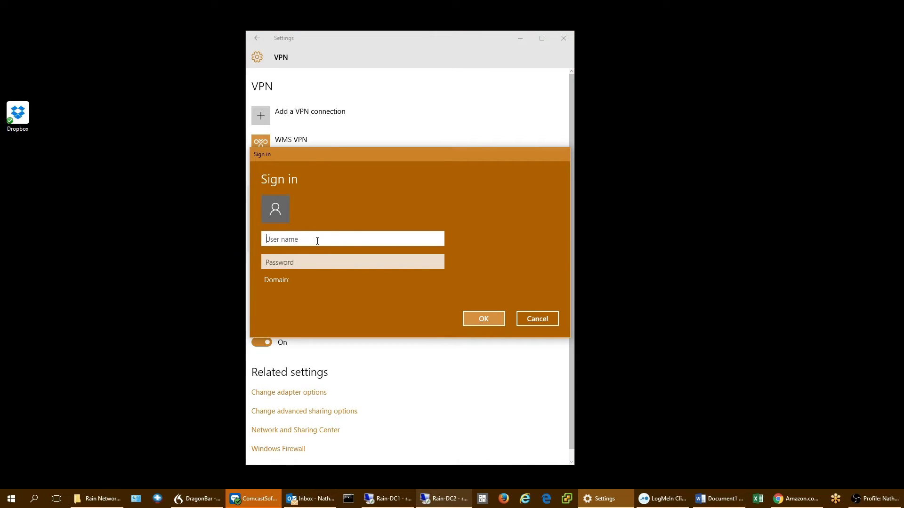
text(rain\nathan)
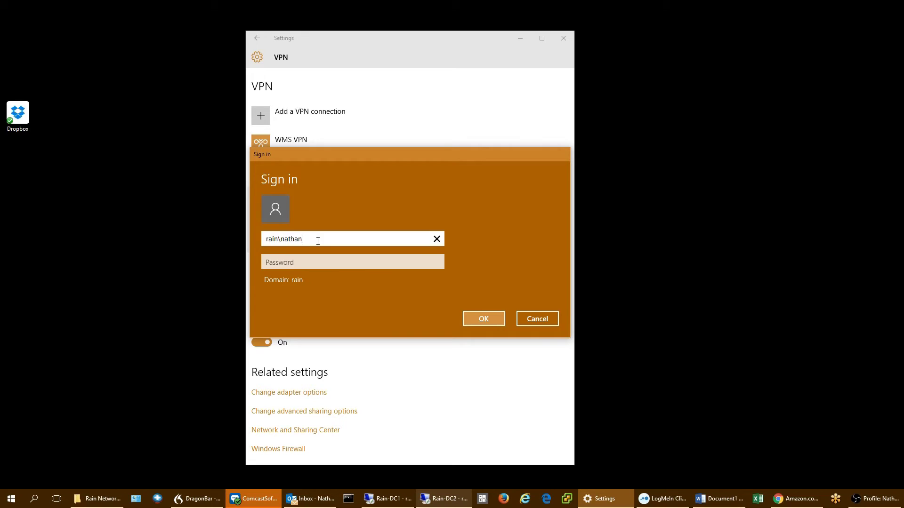
key(Tab)
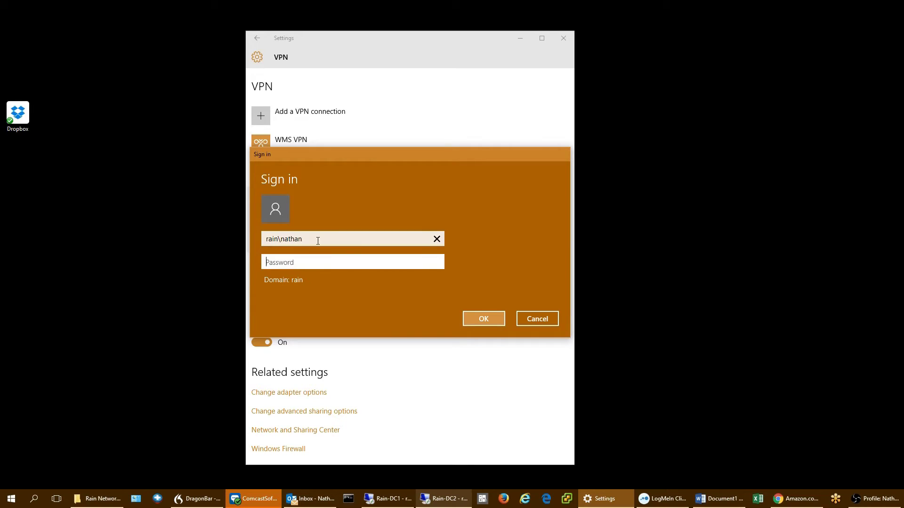
text(*********)
click(478, 319)
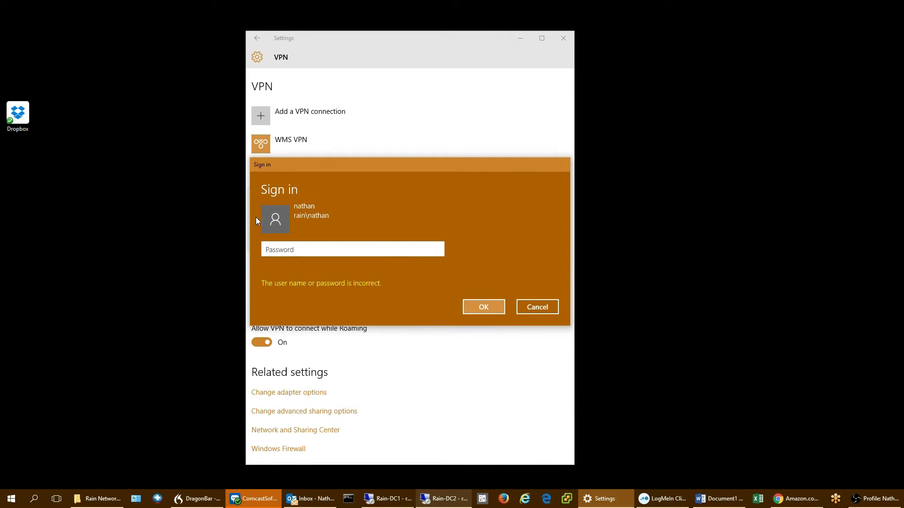
text(***)
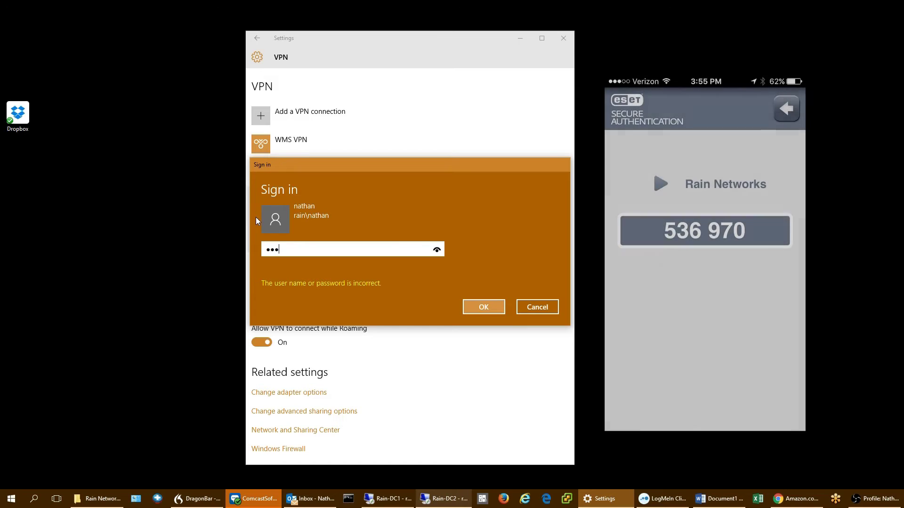
text(***)
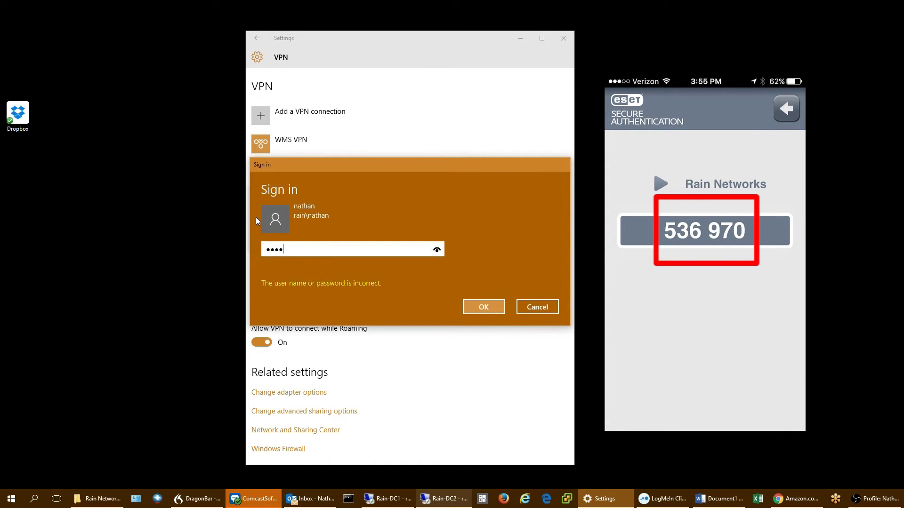
click(486, 309)
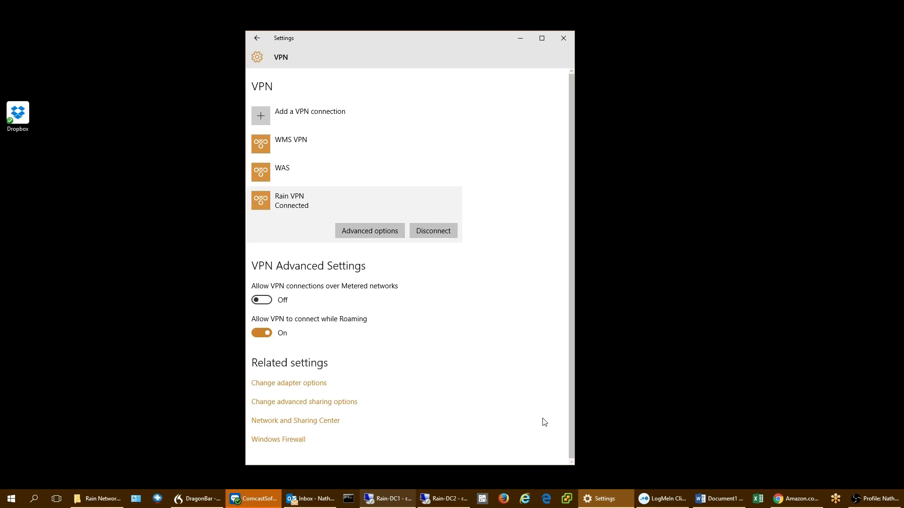
- Once Rain VPN shows Connected, bring the RAIN-DC1 remote desktop session back up
click(405, 503)
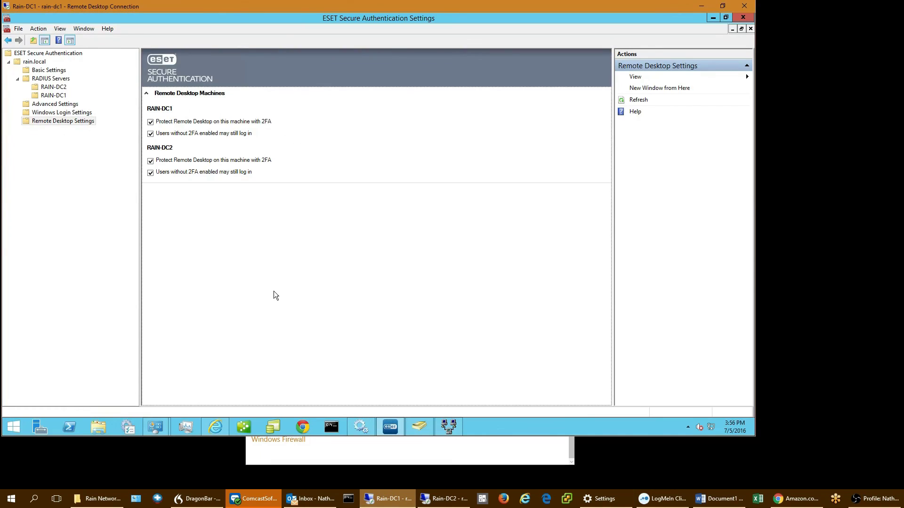
- Select the rain.local node to view protection level, licensed users and RAIN-DC1, RAIN-DC2, RAINVPN status
click(37, 63)
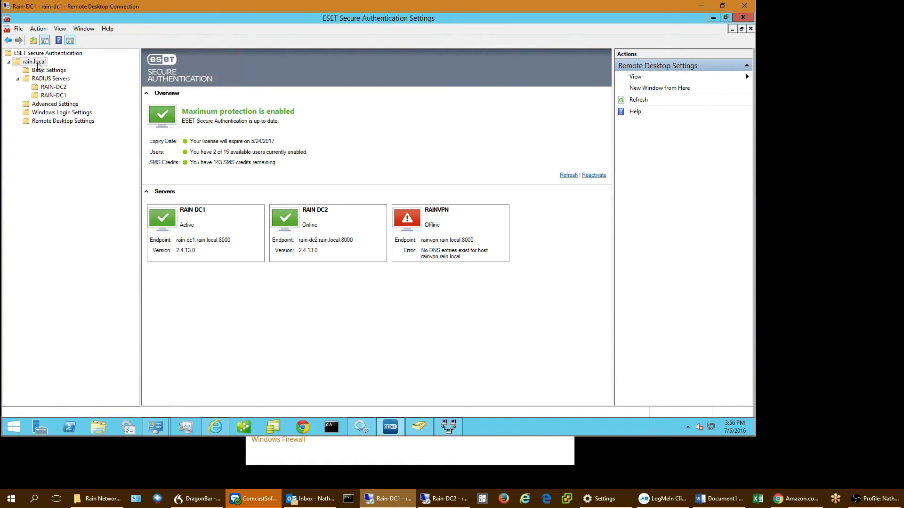